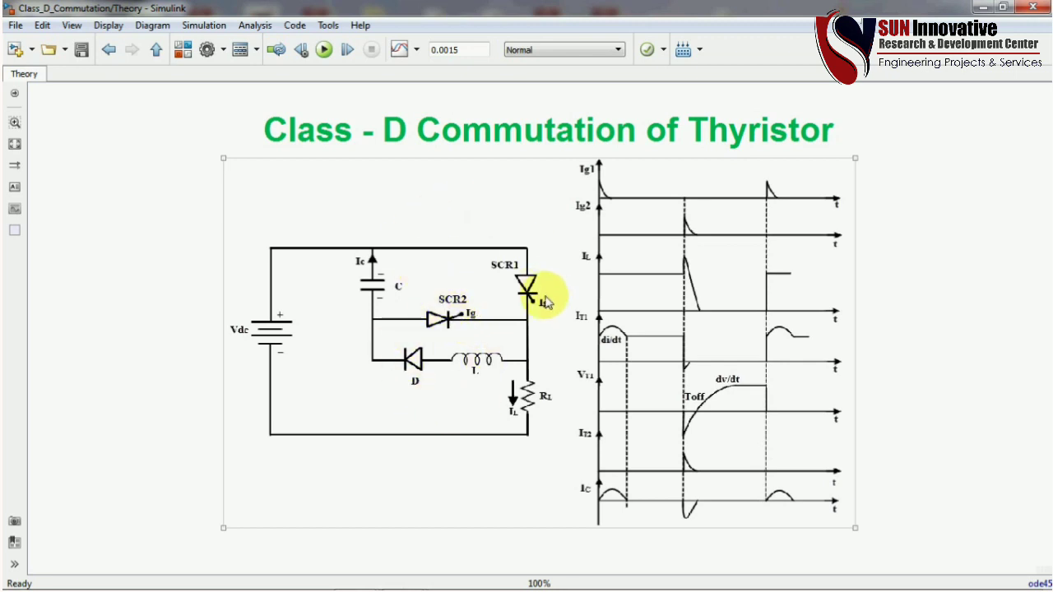
# Step: Return from the Theory subsystem to the top-level circuit model and select inductor L
pyautogui.click(205, 92)
pyautogui.click(337, 236)
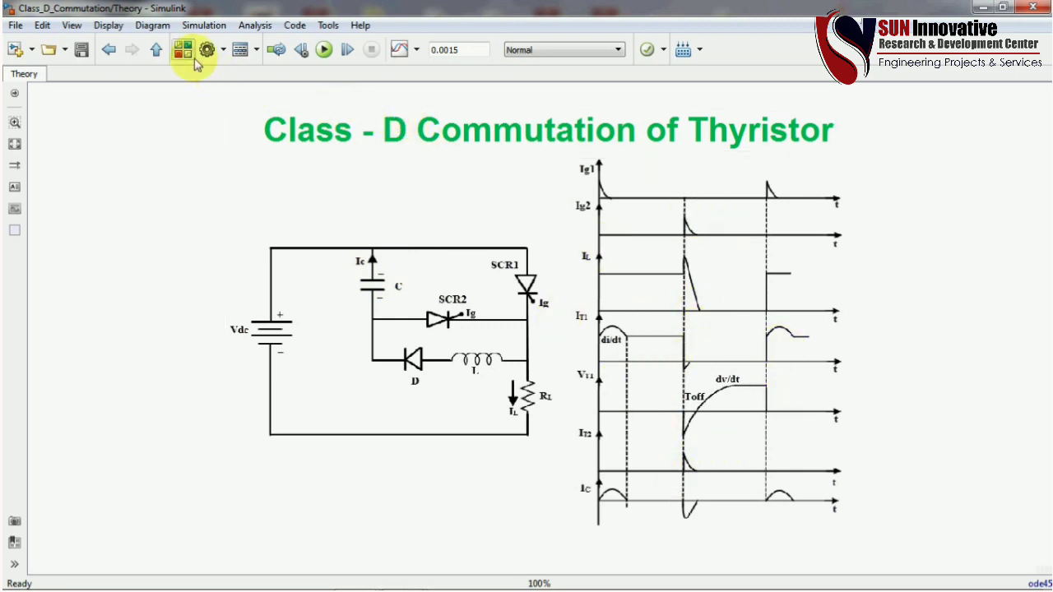
pyautogui.click(158, 51)
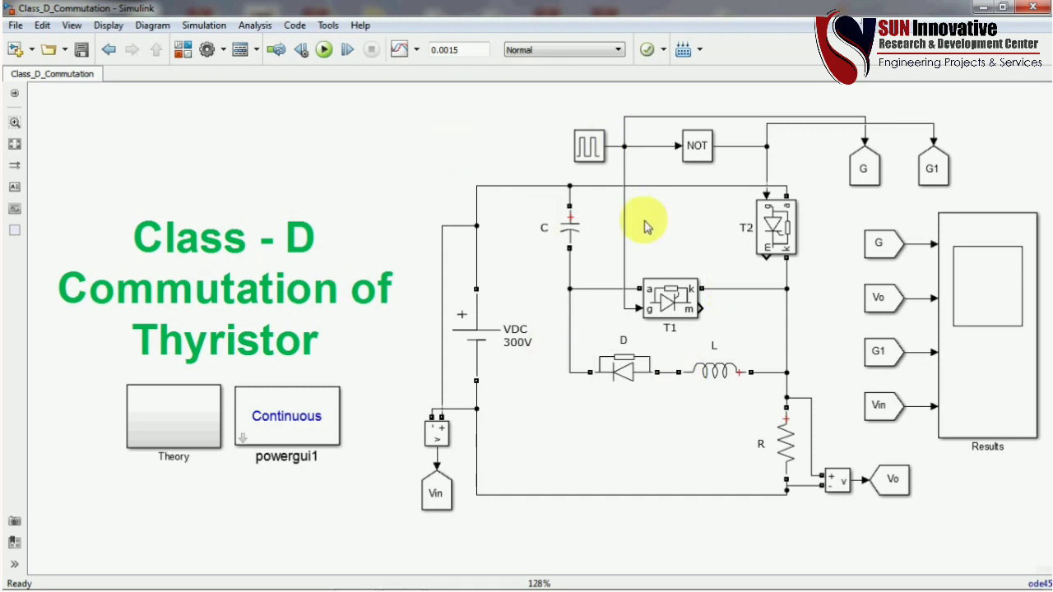
pyautogui.click(691, 362)
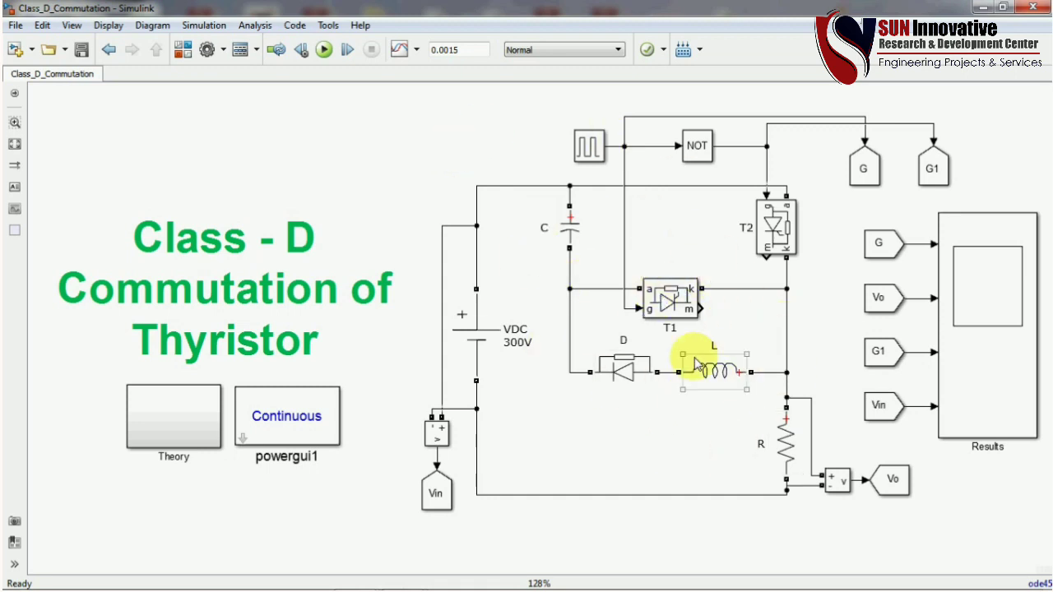
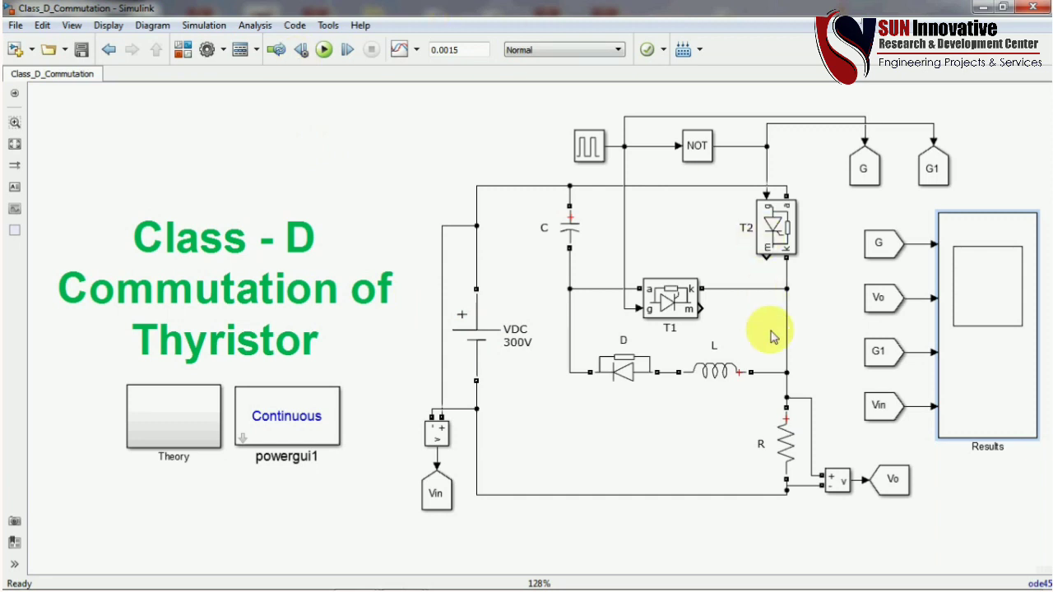
# Step: Run the Class-D commutation simulation and open the Results scope
pyautogui.click(714, 377)
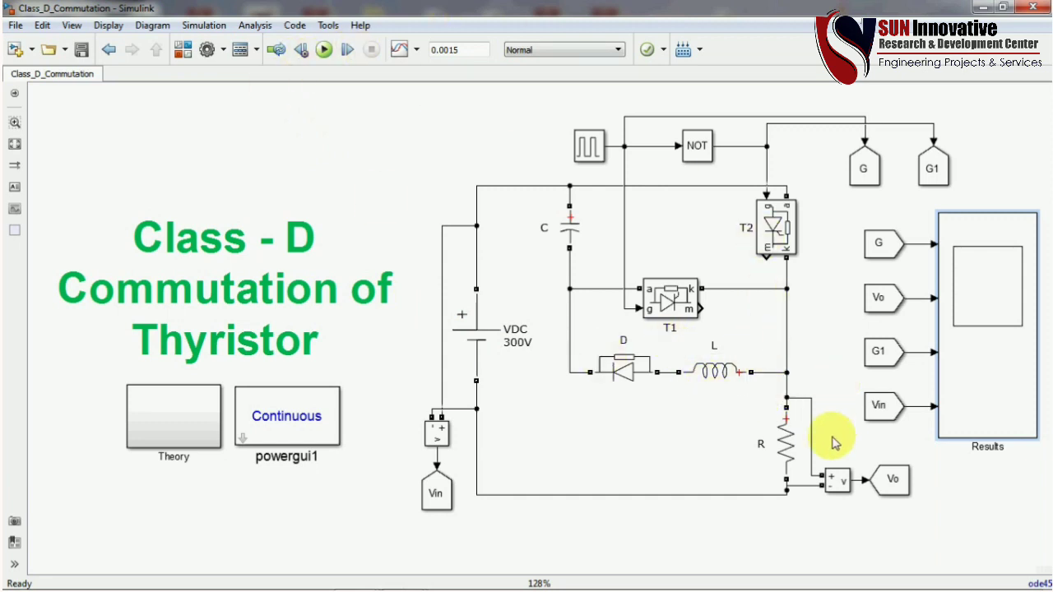
pyautogui.click(324, 50)
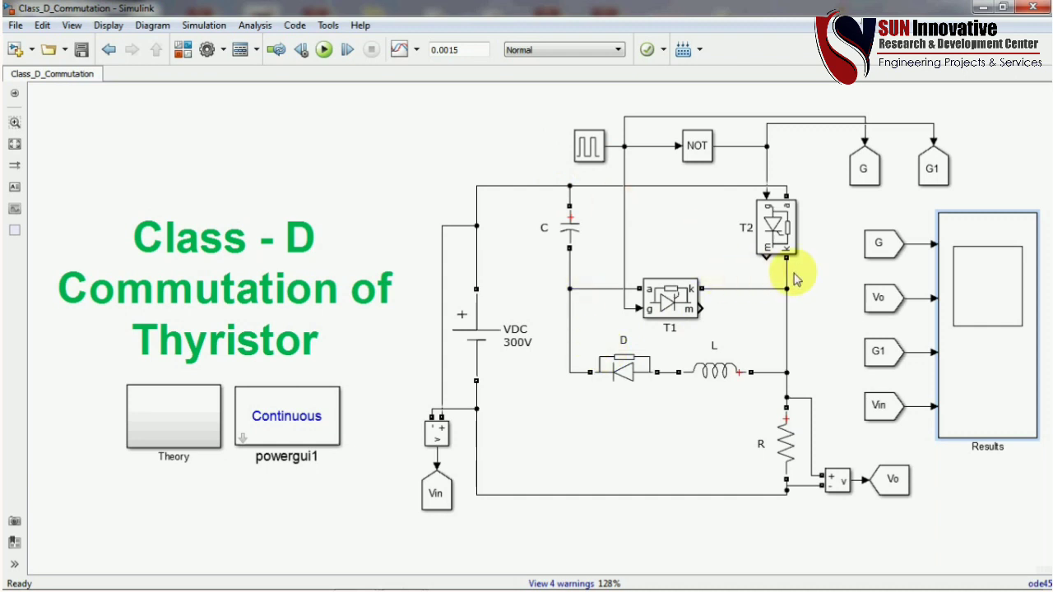
pyautogui.doubleClick(951, 293)
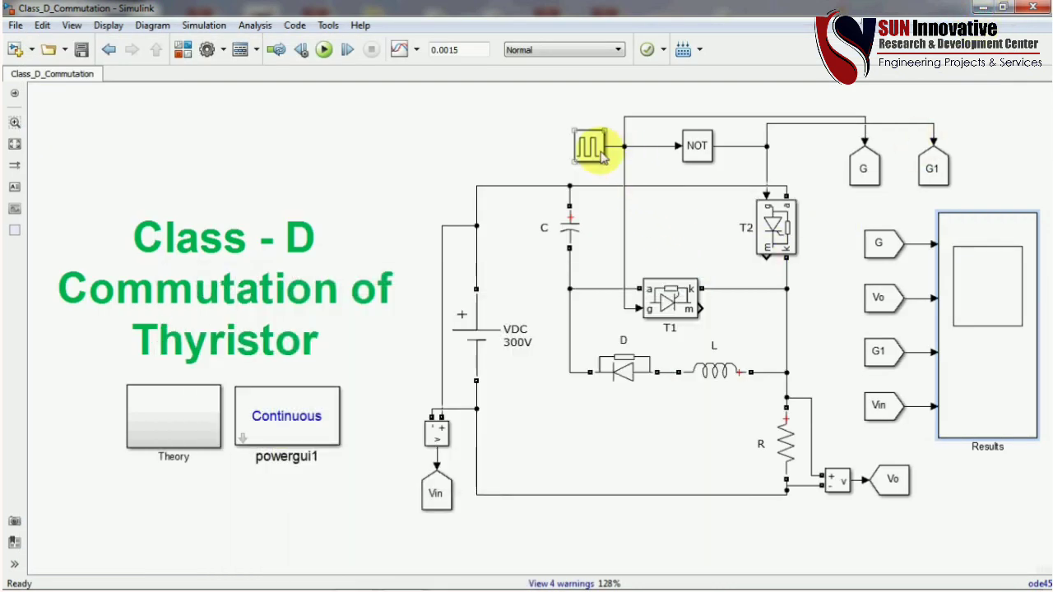
# Step: Examine the pulse generator, thyristor T1 and the gate signal line that connects them
pyautogui.click(590, 147)
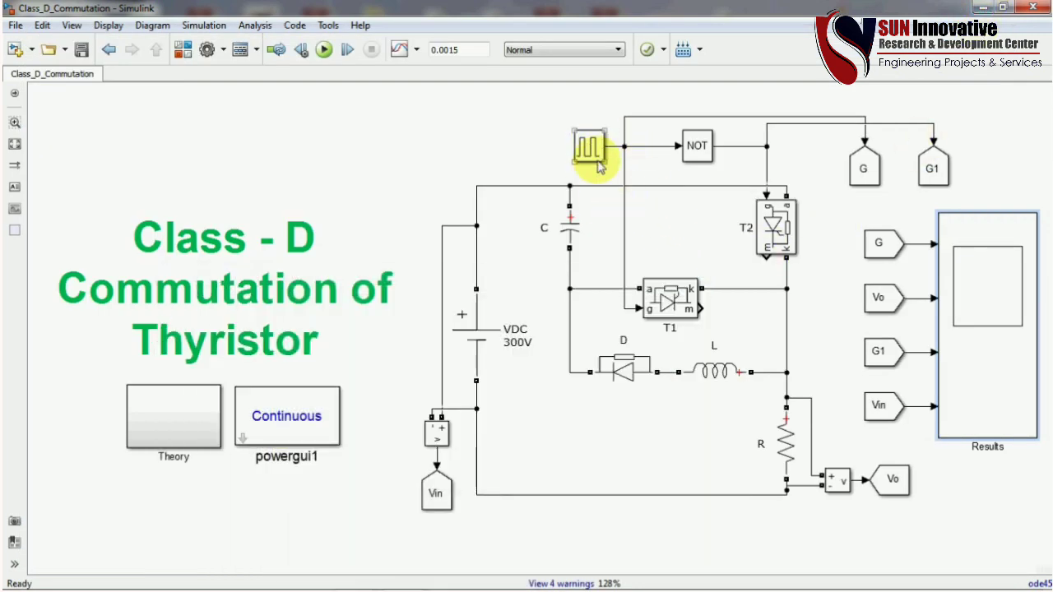
pyautogui.click(669, 323)
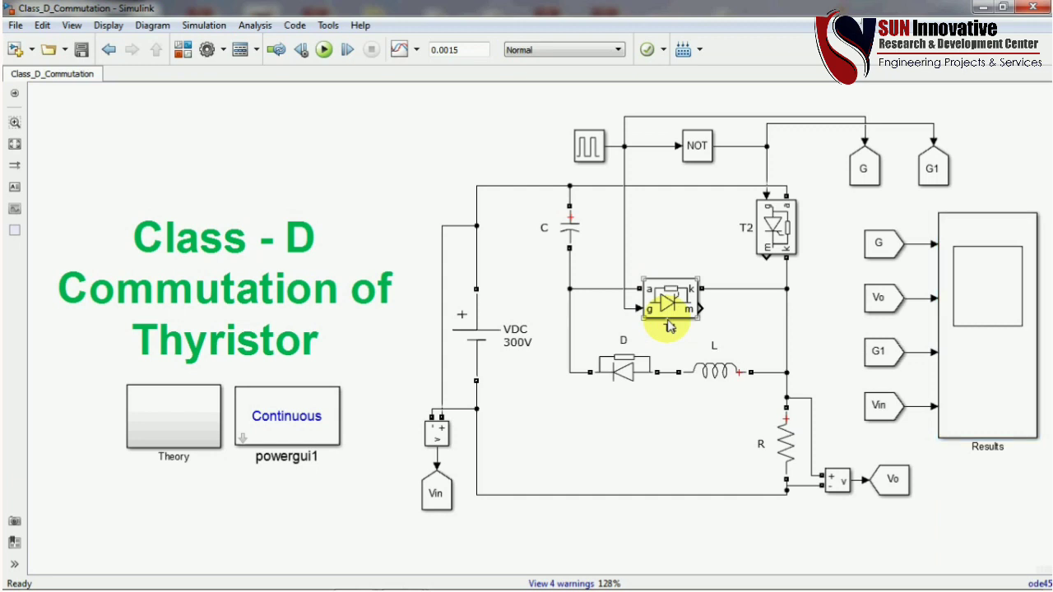
pyautogui.click(618, 305)
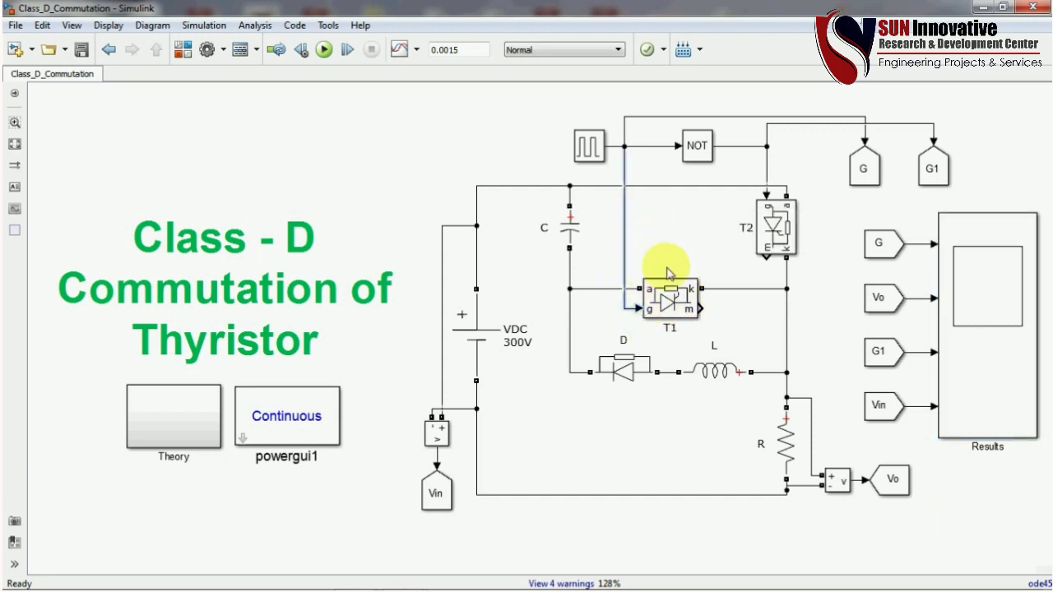
pyautogui.click(690, 303)
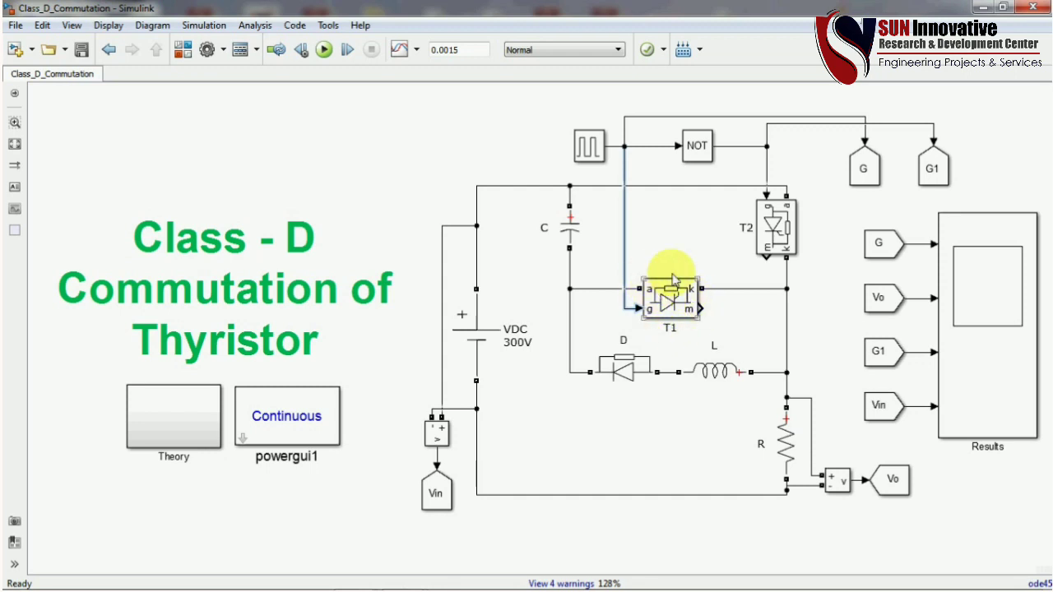
pyautogui.click(763, 271)
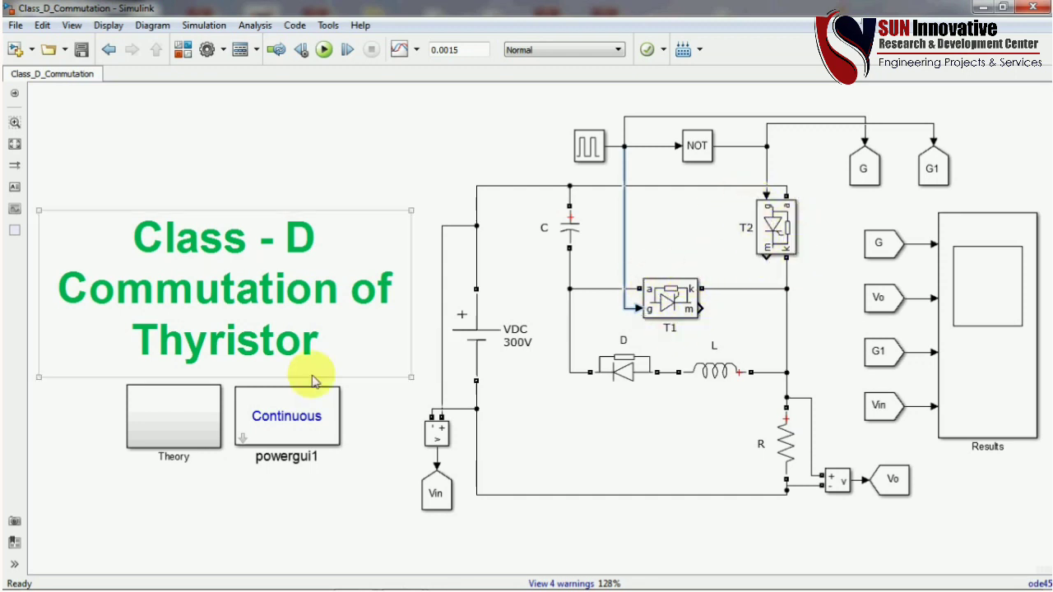
# Step: Open the Theory subsystem to review the commutation circuit and its waveforms, and return to the top-level model
pyautogui.doubleClick(192, 403)
pyautogui.click(446, 303)
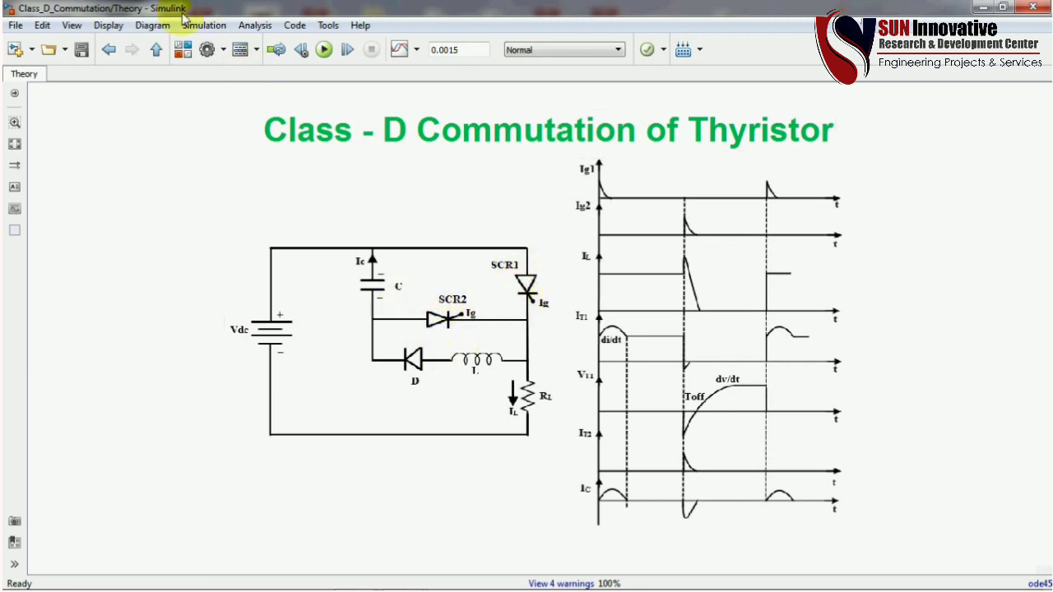
pyautogui.click(153, 49)
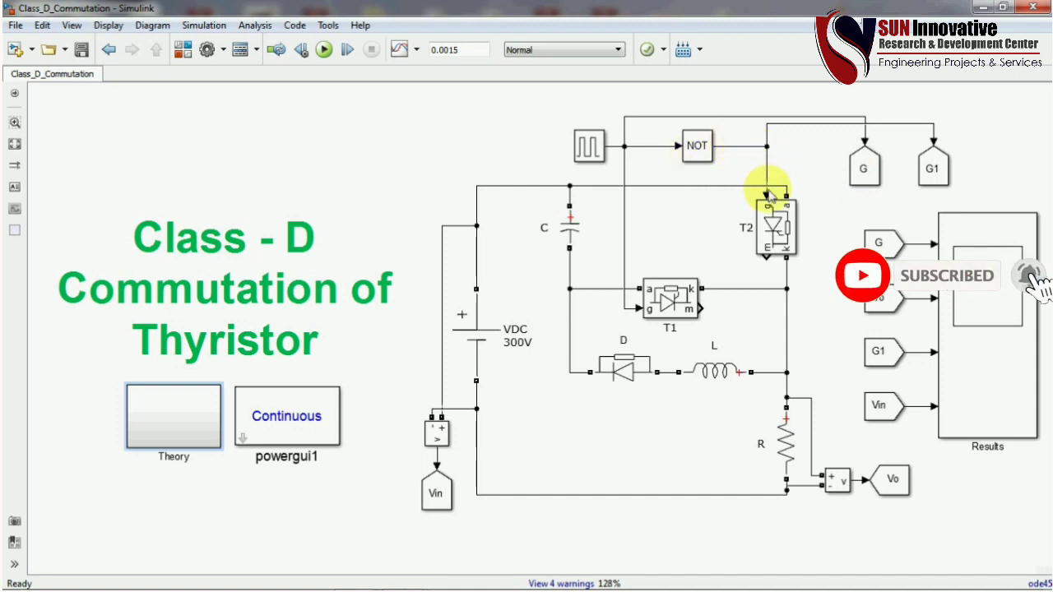
# Step: Review the gate pulse, load voltage and input voltage waveforms in the Results scope, and close it
pyautogui.doubleClick(963, 297)
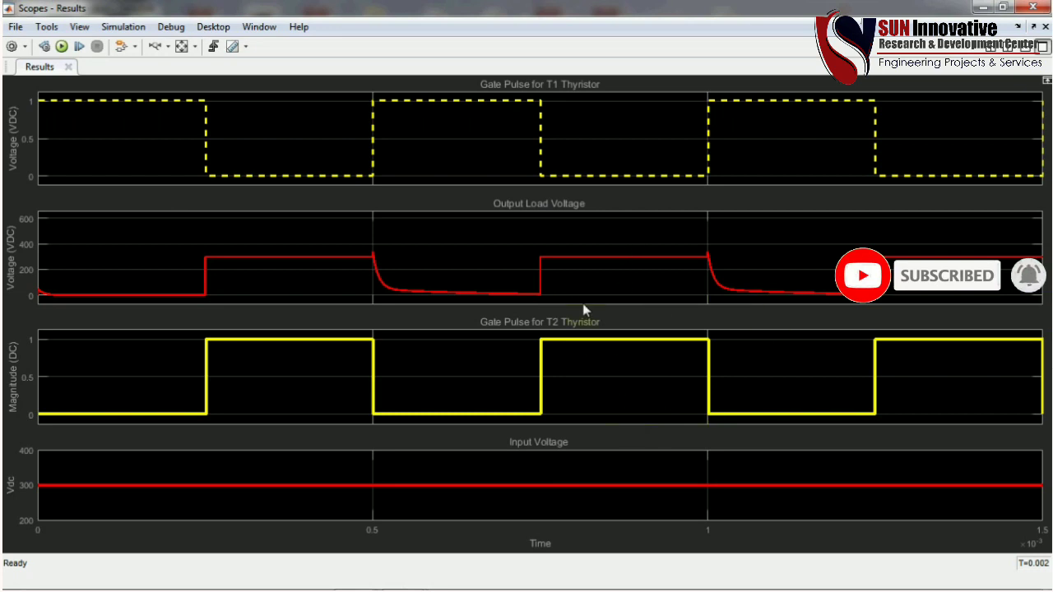
pyautogui.click(1033, 6)
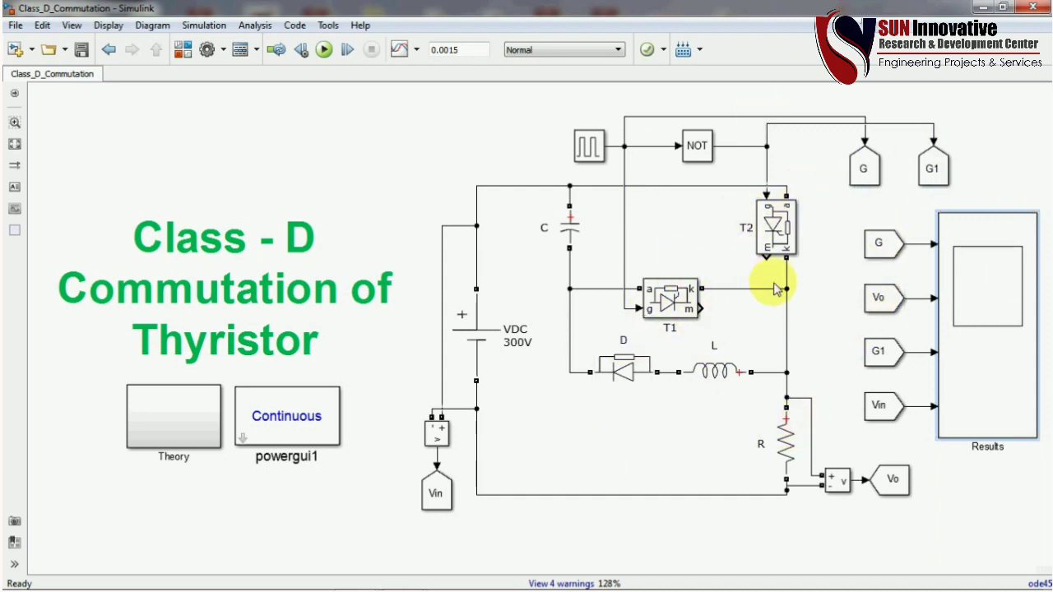
pyautogui.click(771, 322)
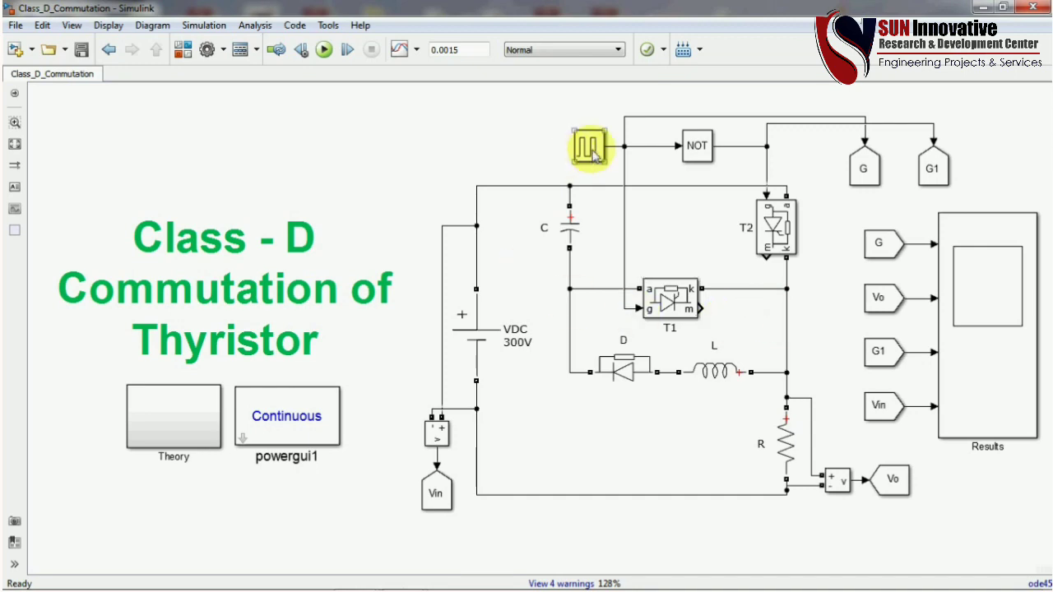
# Step: Set the pulse generator's pulse width to 30 % of the period
pyautogui.doubleClick(587, 147)
pyautogui.moveTo(964, 168); pyautogui.dragTo(963, 285)
pyautogui.doubleClick(693, 300)
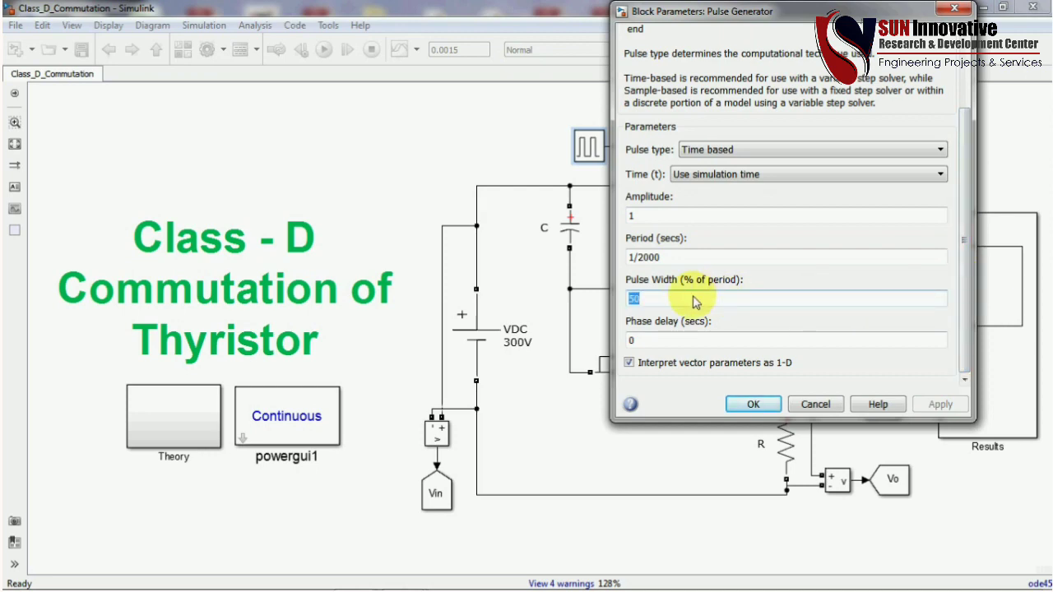
pyautogui.write('30')
pyautogui.press('Return')
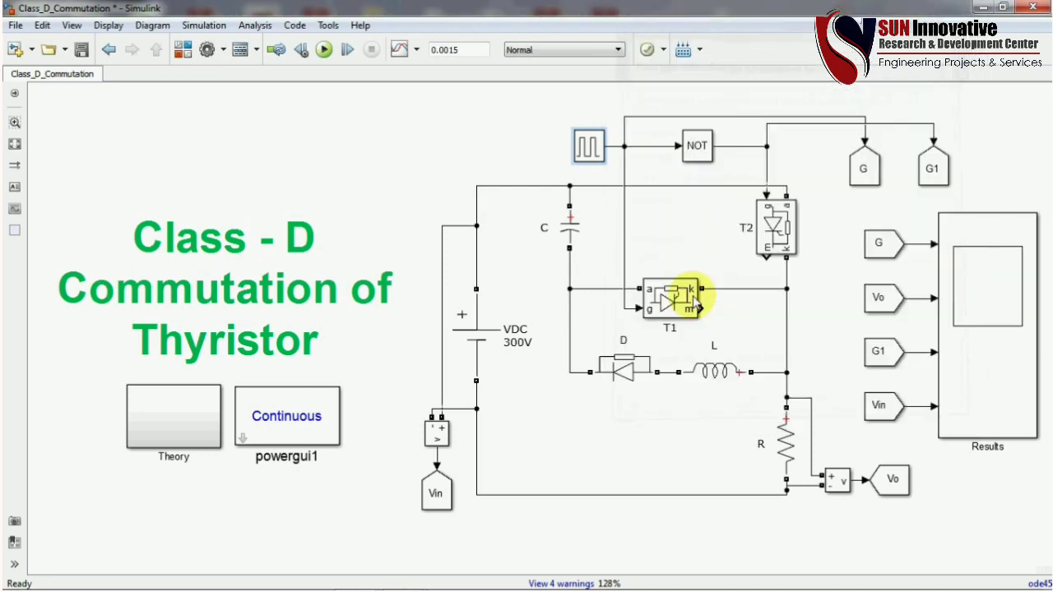
# Step: Rerun the simulation and review the gate pulse and output load voltage waveforms in the Results scope
pyautogui.click(324, 50)
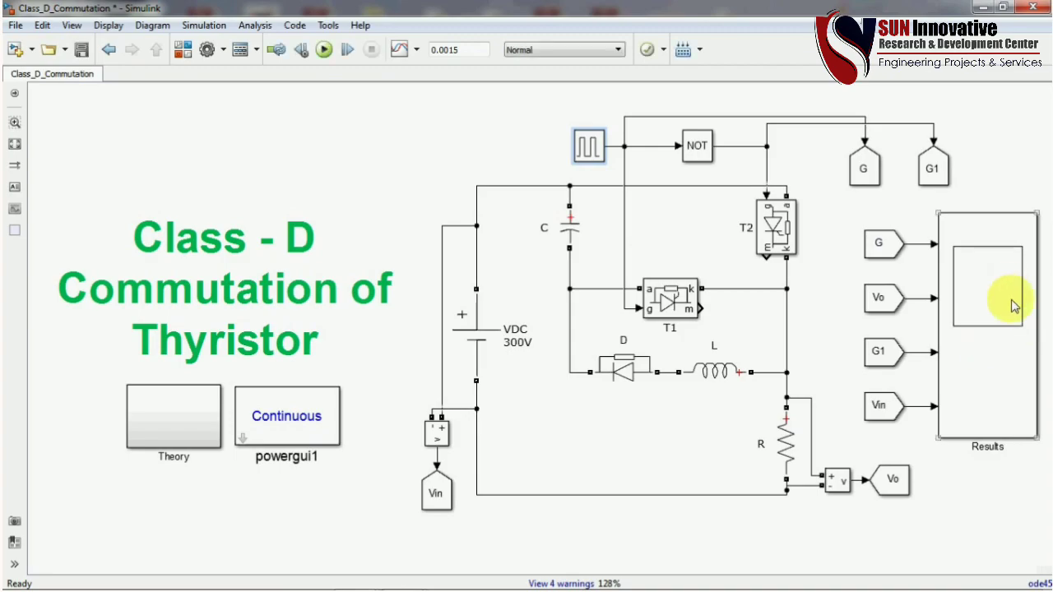
pyautogui.doubleClick(981, 322)
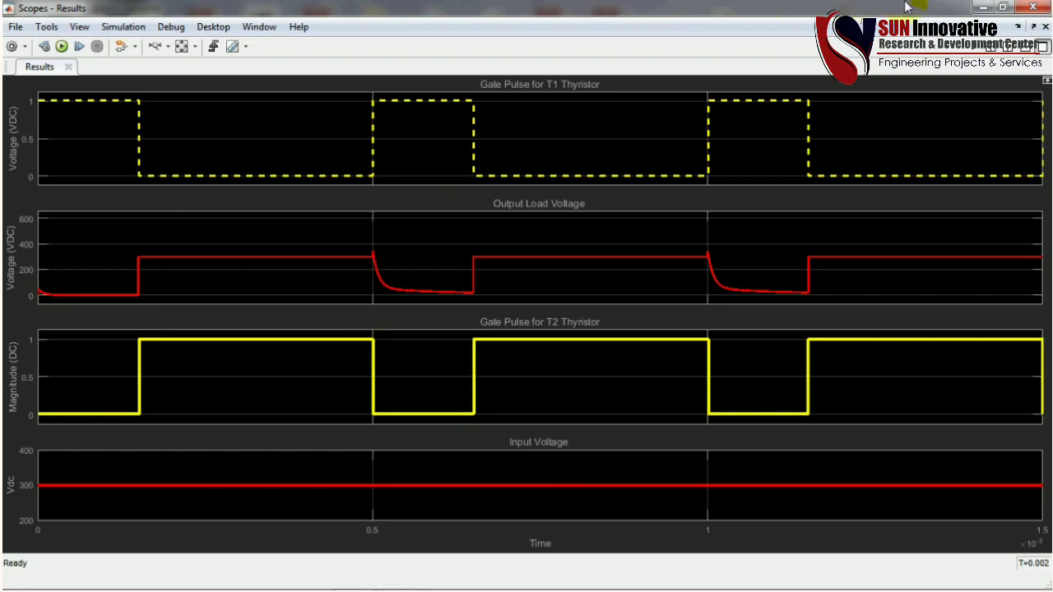
pyautogui.click(985, 7)
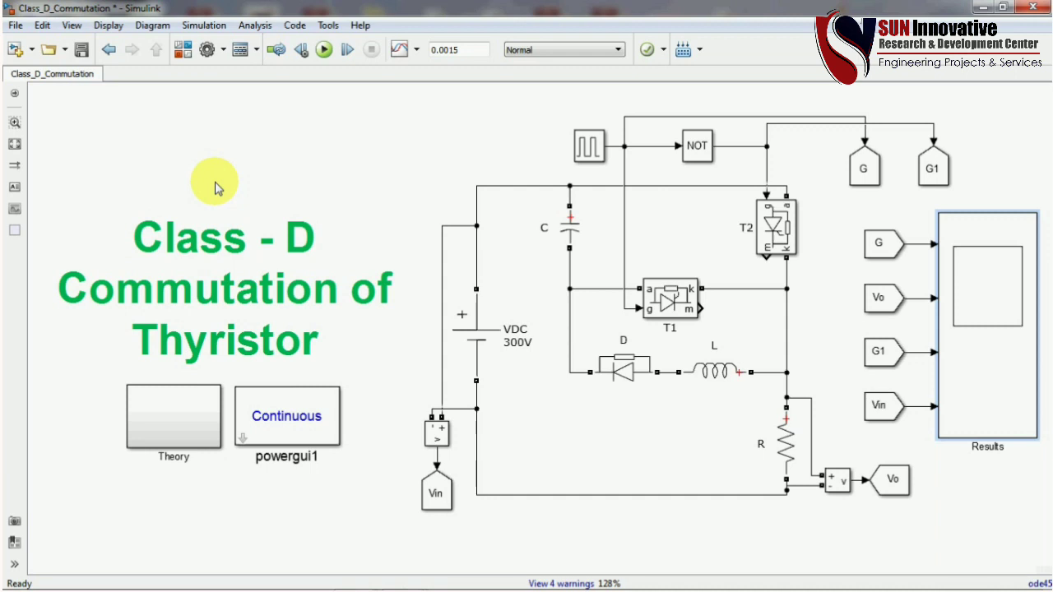
# Step: Examine inductor L and diode D in the commutation branch, and review the waveforms in the Results scope again
pyautogui.click(722, 385)
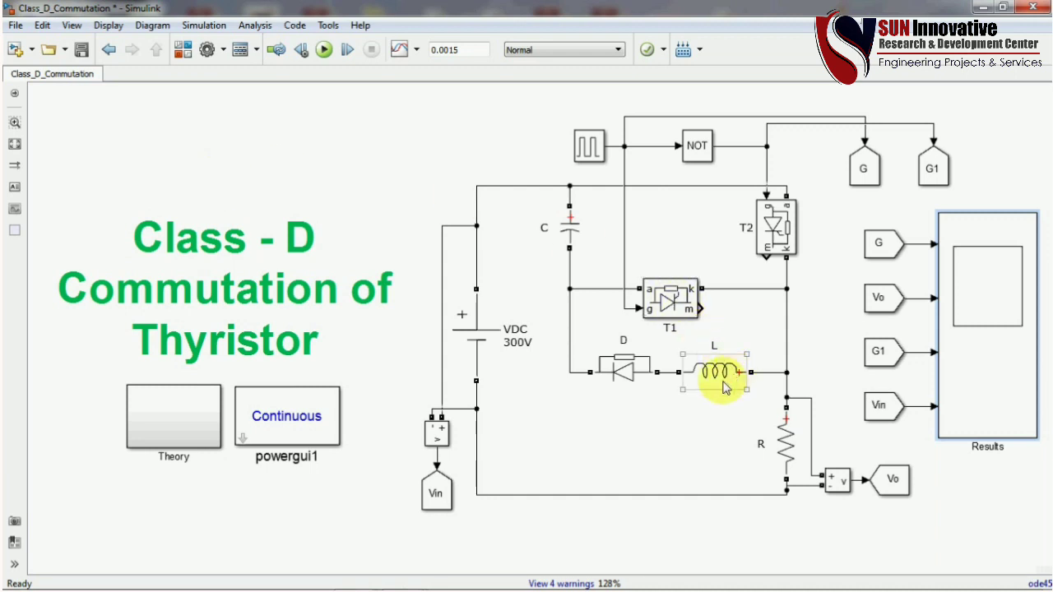
pyautogui.click(638, 381)
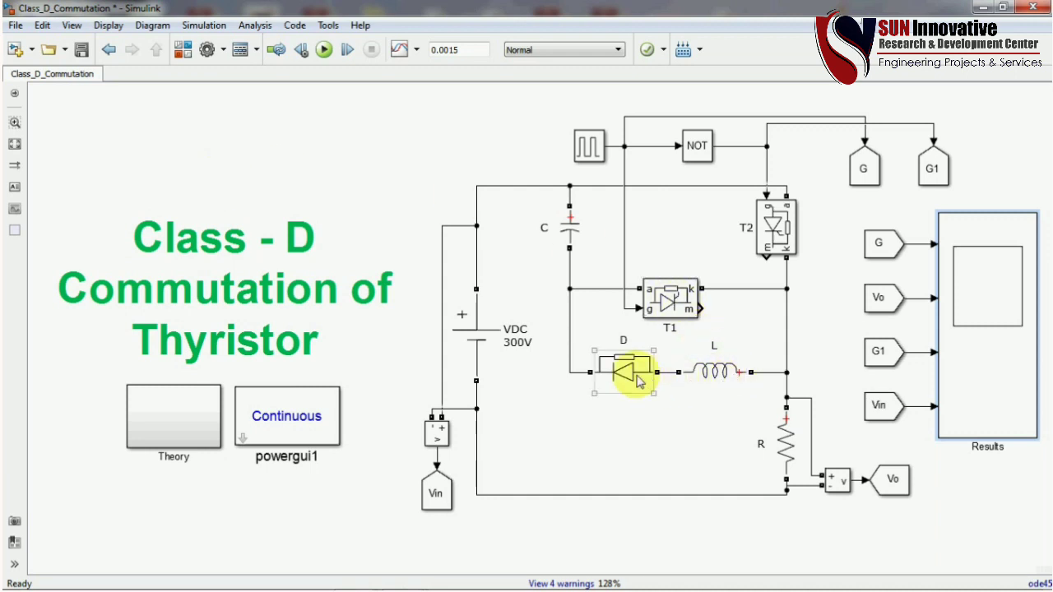
pyautogui.click(584, 365)
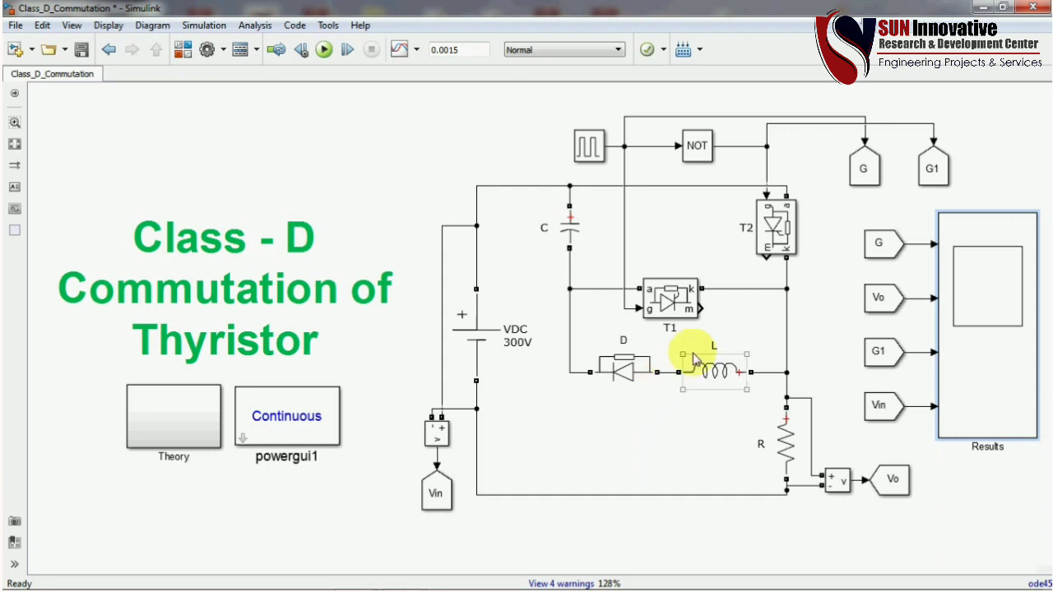
pyautogui.doubleClick(983, 263)
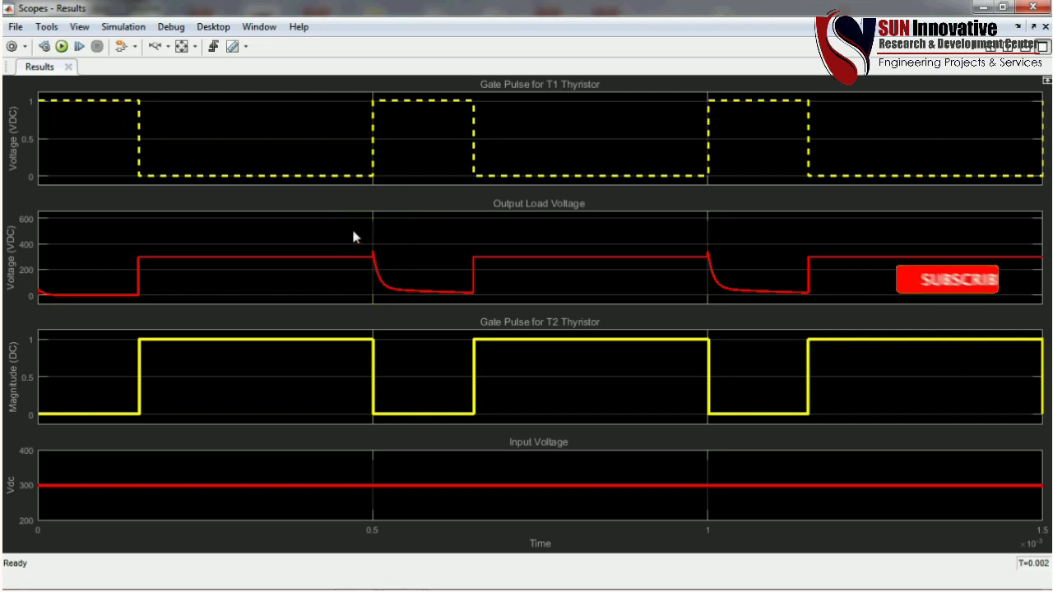
pyautogui.click(695, 70)
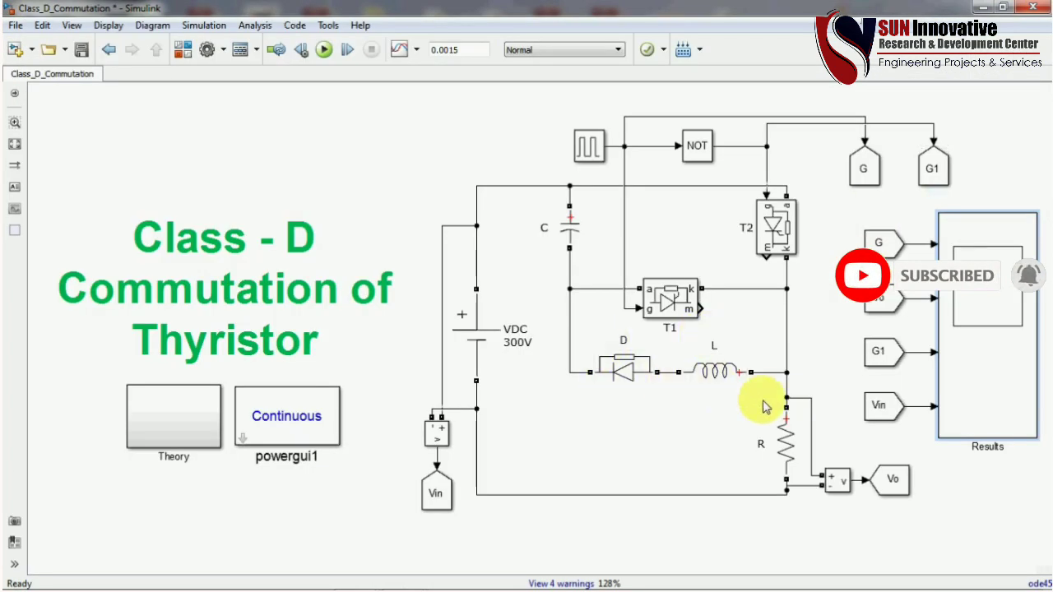
pyautogui.click(366, 213)
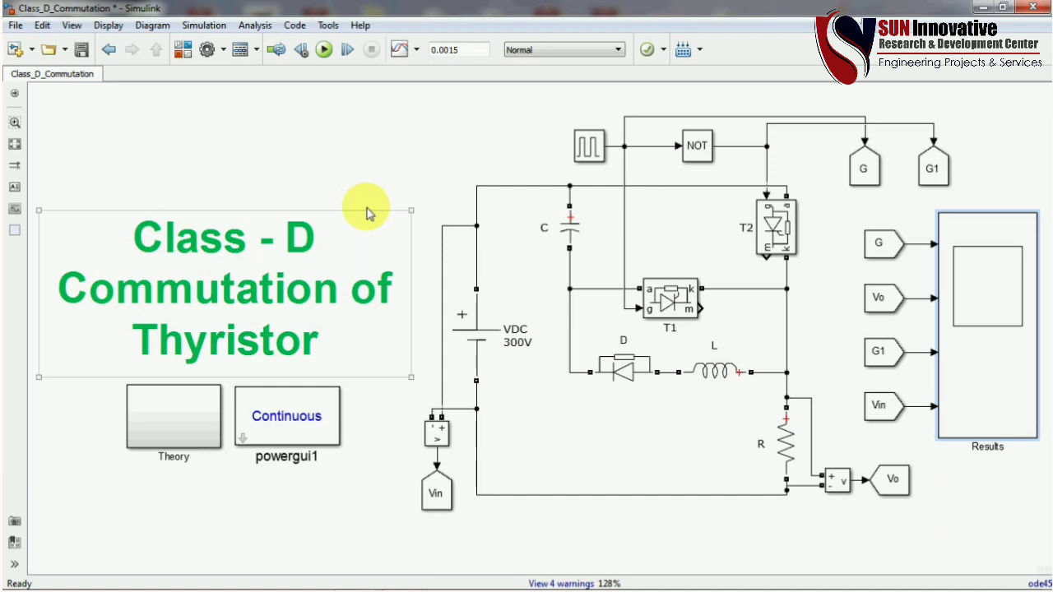
pyautogui.click(277, 171)
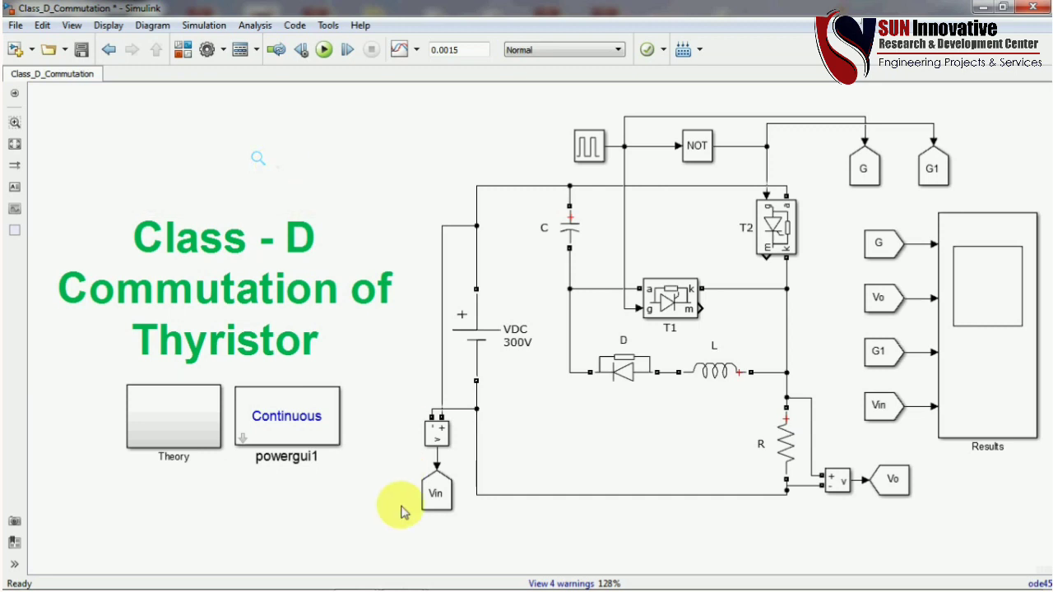
pyautogui.click(427, 580)
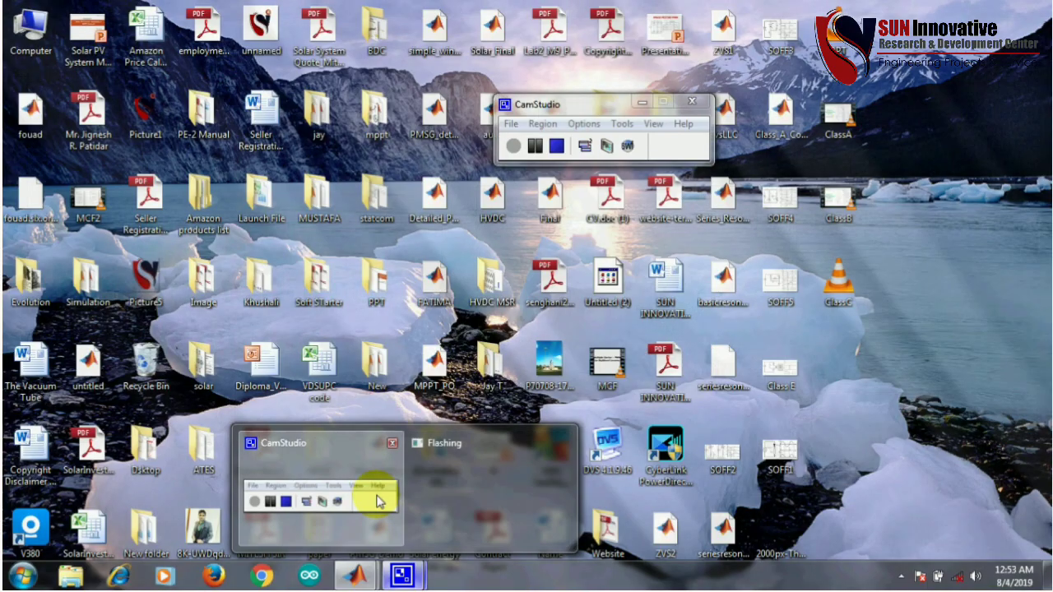
pyautogui.click(418, 488)
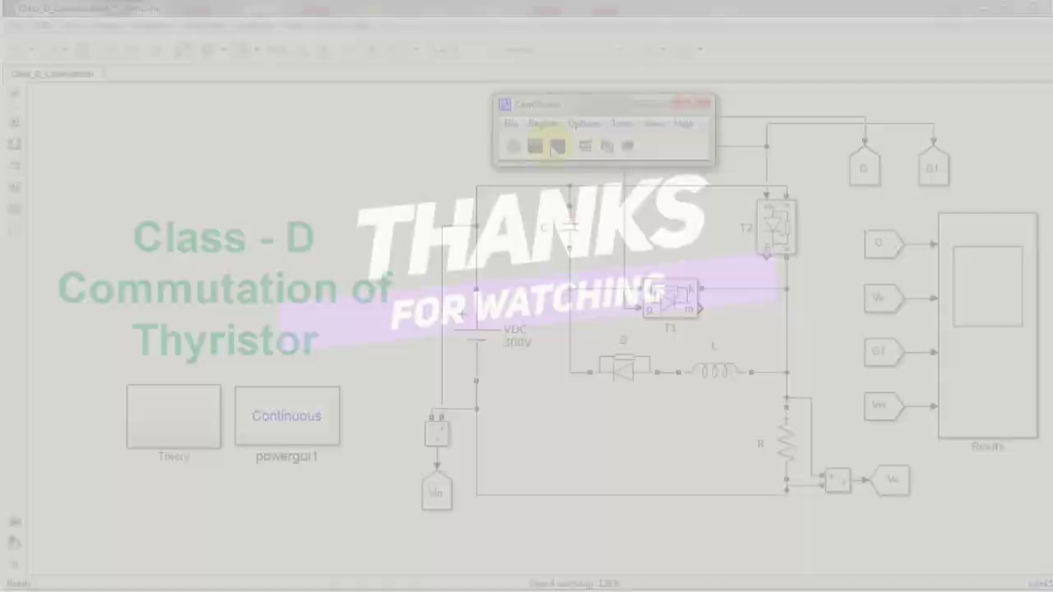